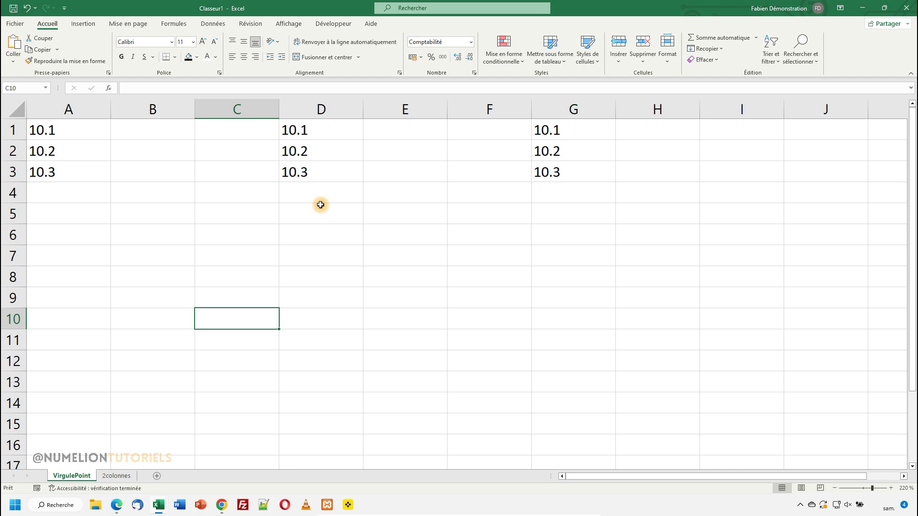
- Enter a SOMME formula in A5 that adds up cells A1:A3
left_click(71, 213)
type("=somme(")
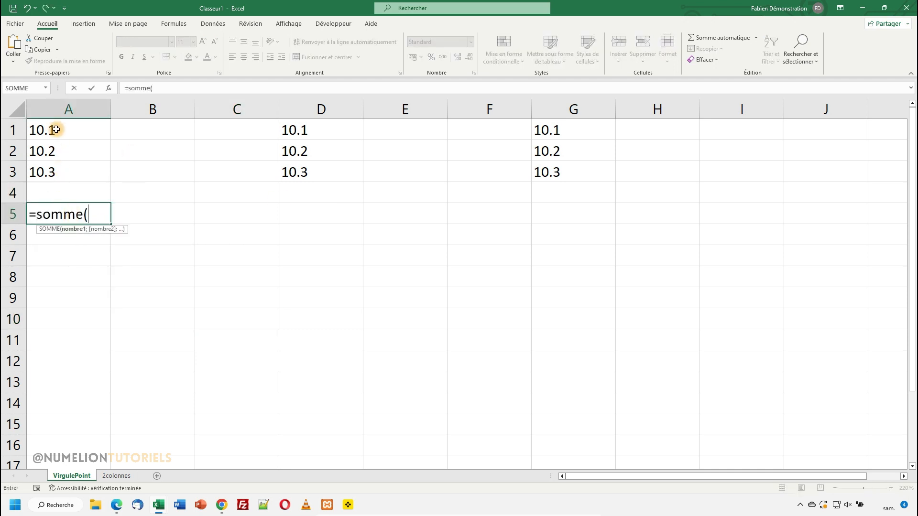
left_click_drag(61, 126, 56, 178)
key("Return")
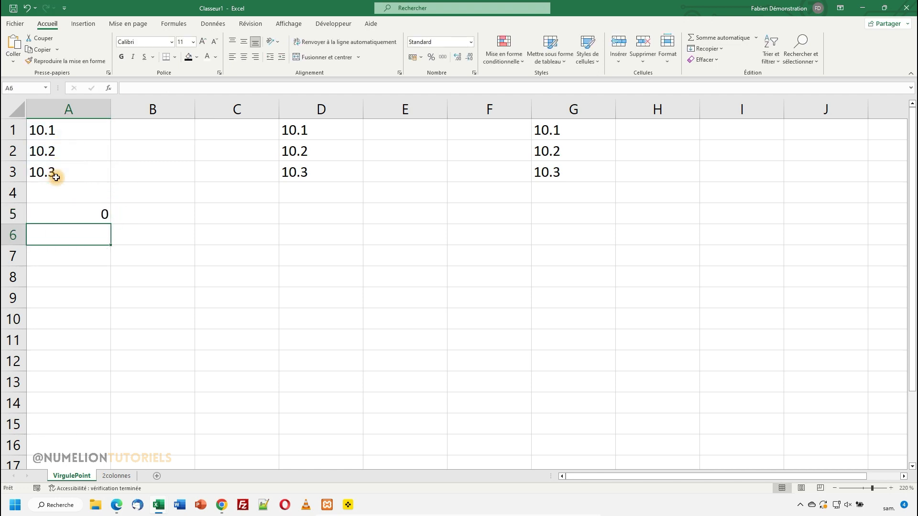
key("Up")
key("Delete")
key("ctrl+z")
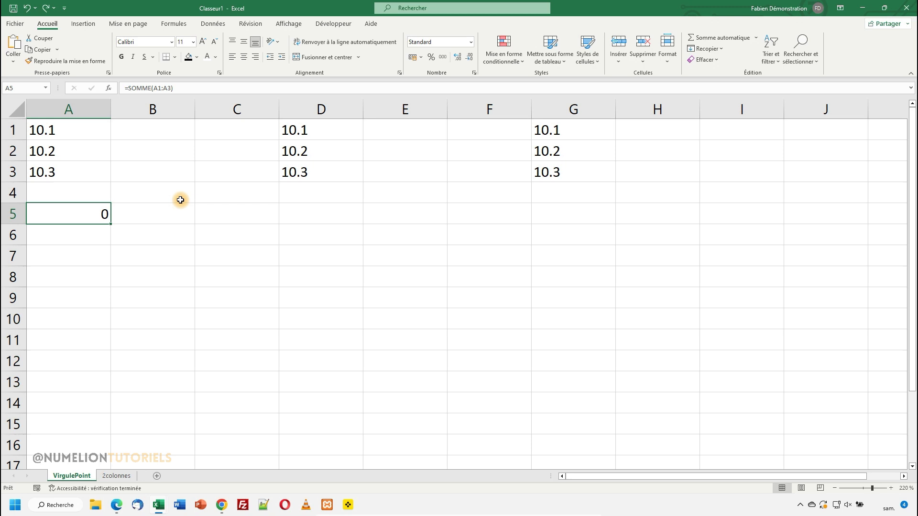
- Use Find and Replace on column A to replace the point "." with a comma "," in the first matching cell only
left_click(78, 110)
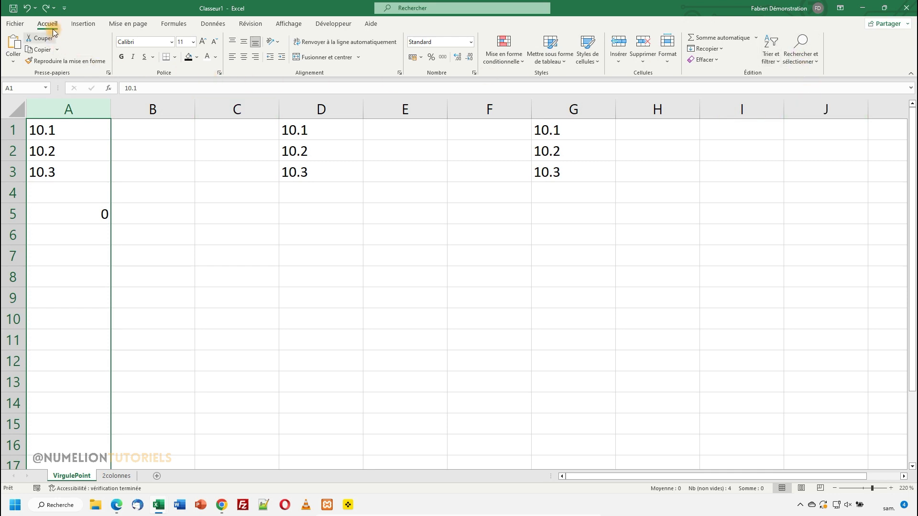
left_click(799, 51)
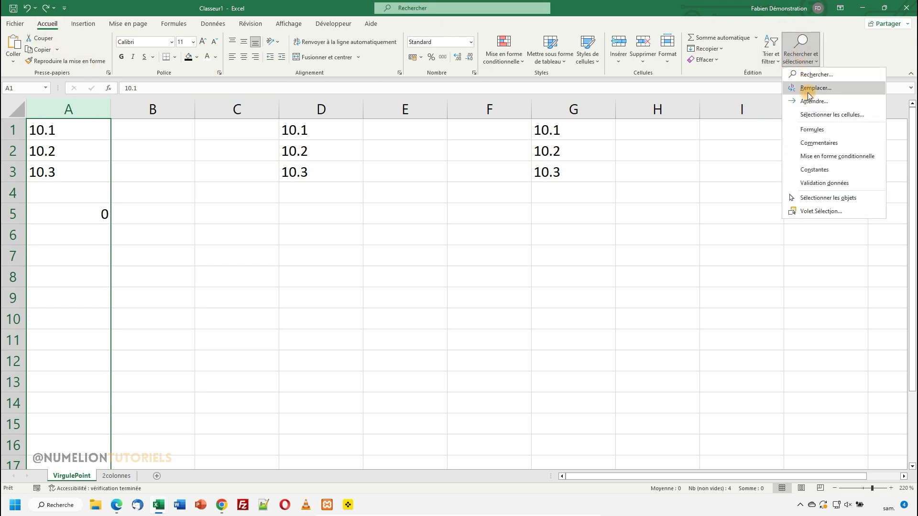
left_click(808, 87)
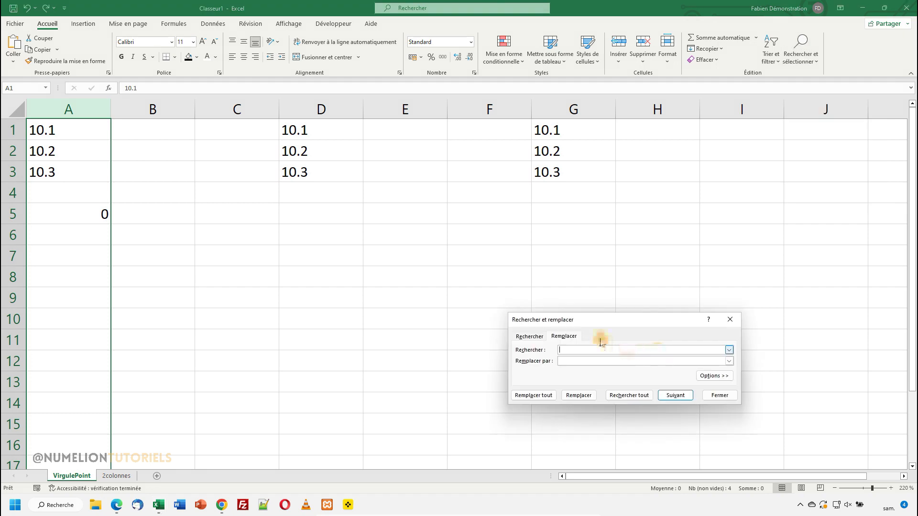
left_click(576, 362)
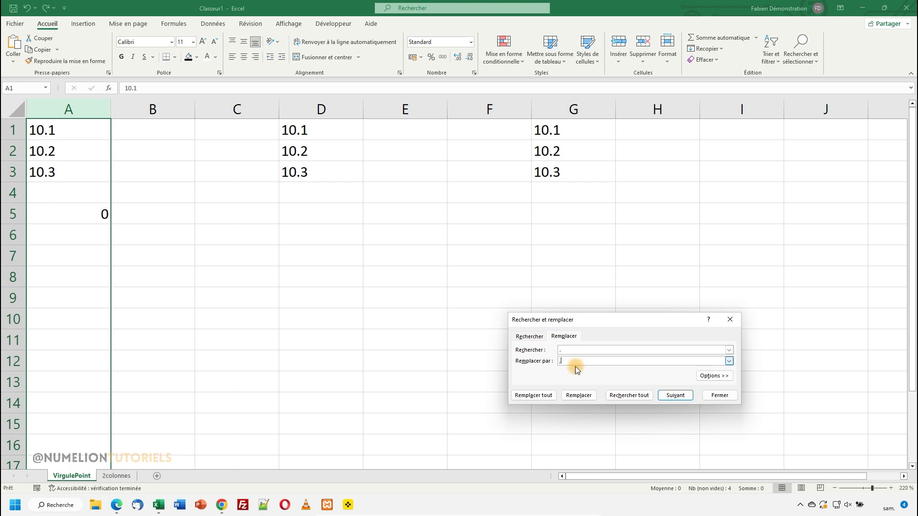
left_click(579, 396)
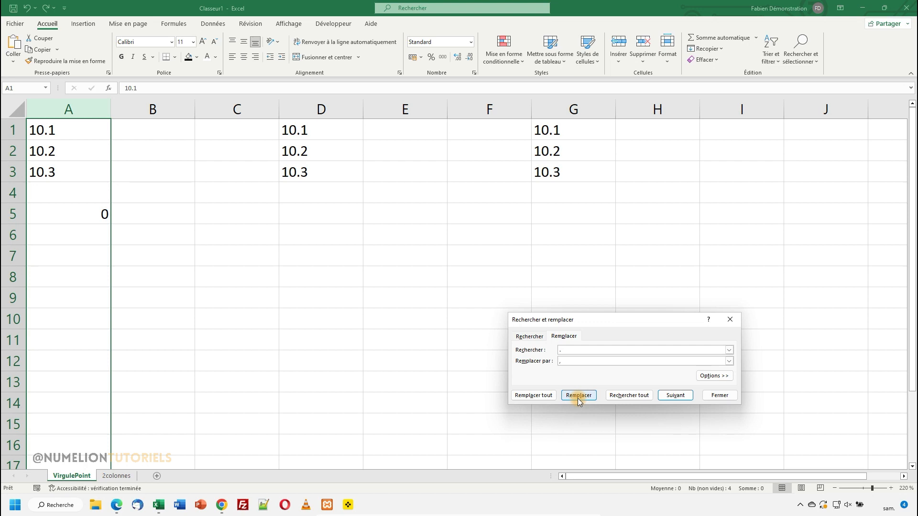
left_click(579, 396)
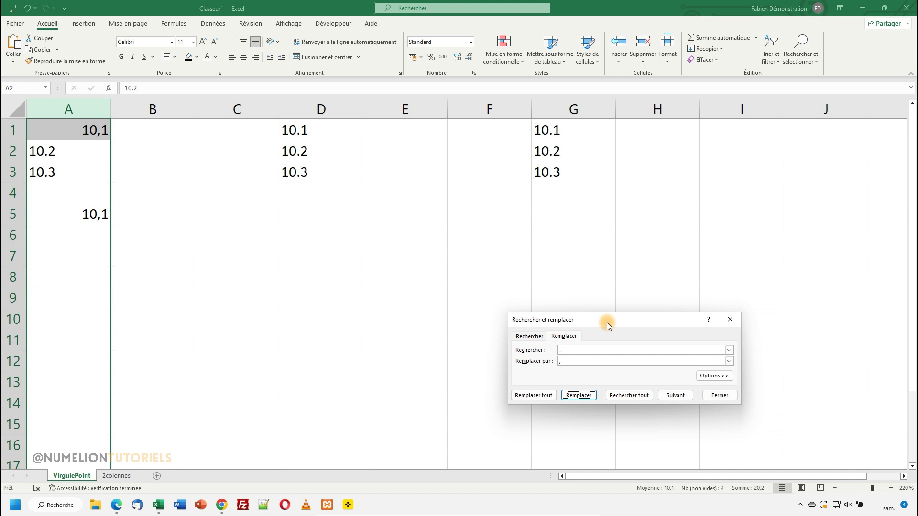
- Replace all remaining points with commas in column A and close the Find and Replace dialog
left_click(545, 397)
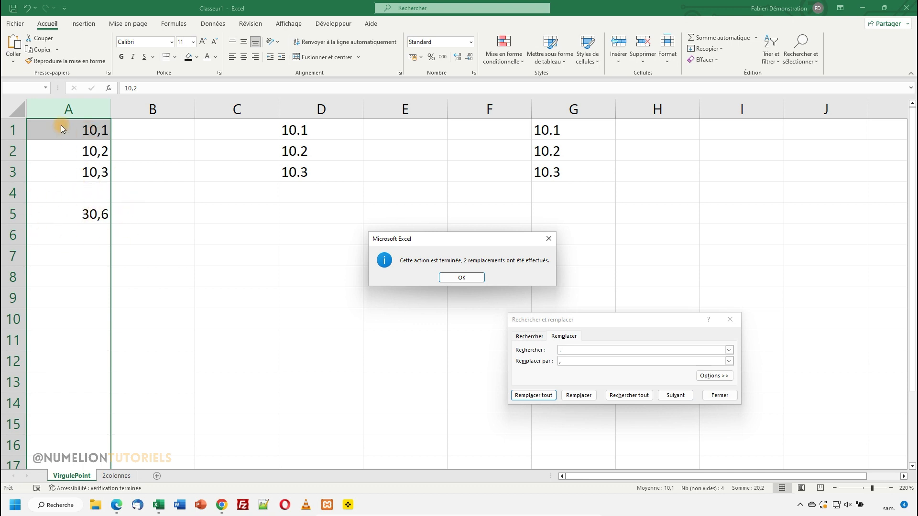
left_click(462, 278)
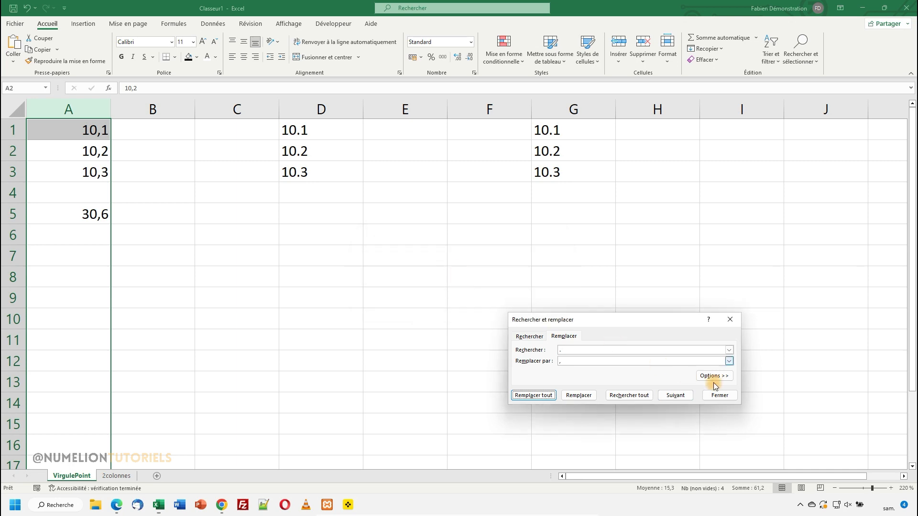
left_click(733, 324)
- Begin a SUBSTITUE formula in E1 with cell D1 as its text argument
left_click(399, 136)
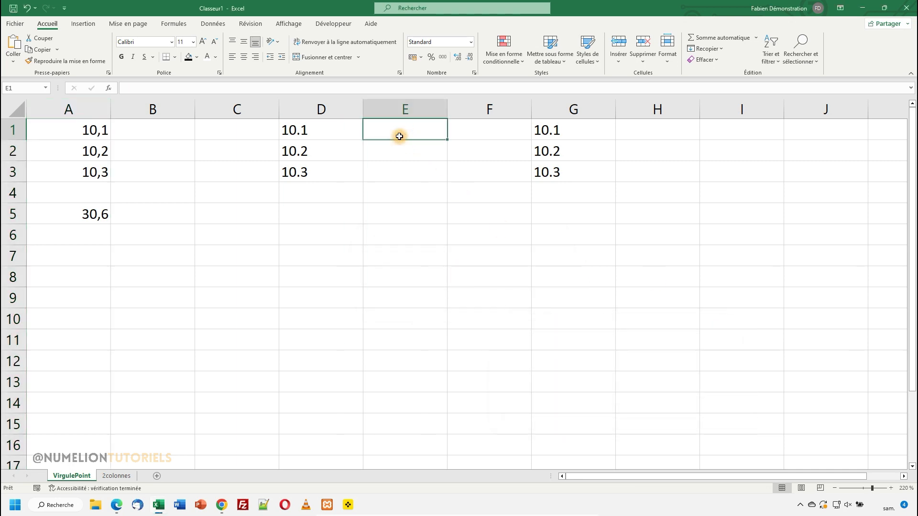
type("=")
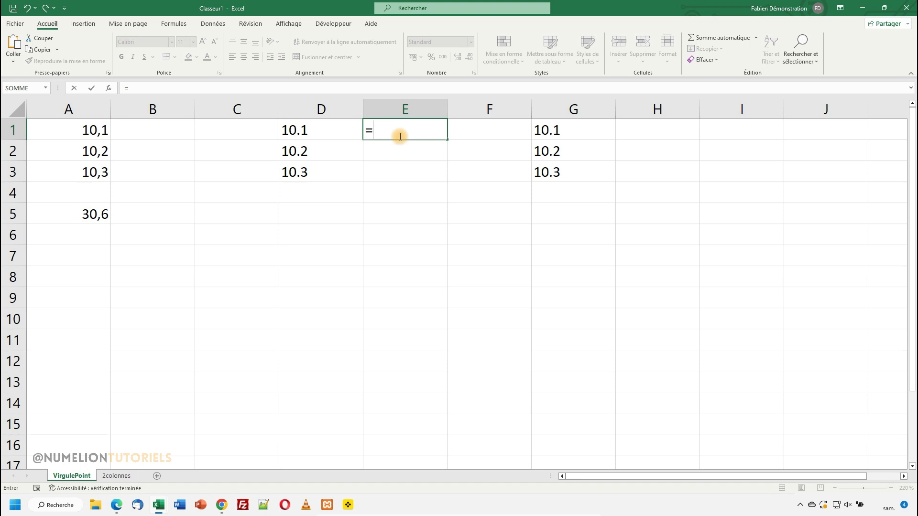
type("su")
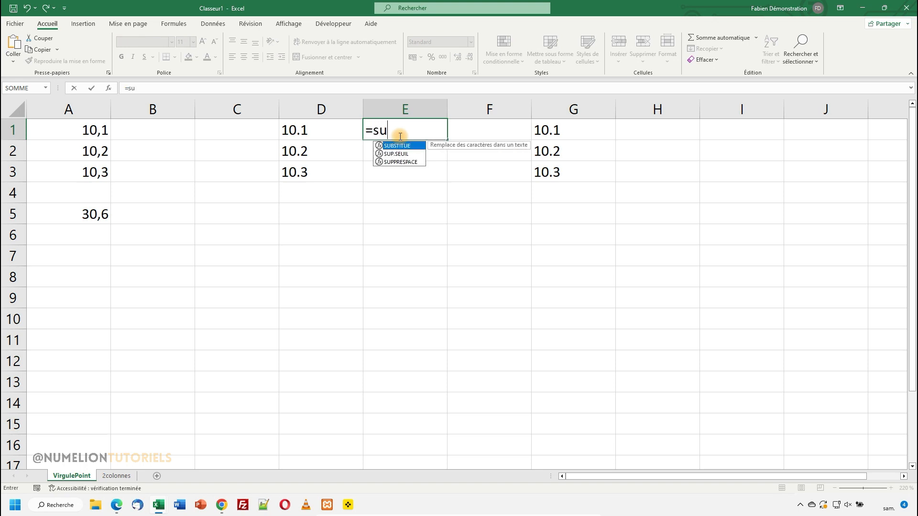
double_click(399, 145)
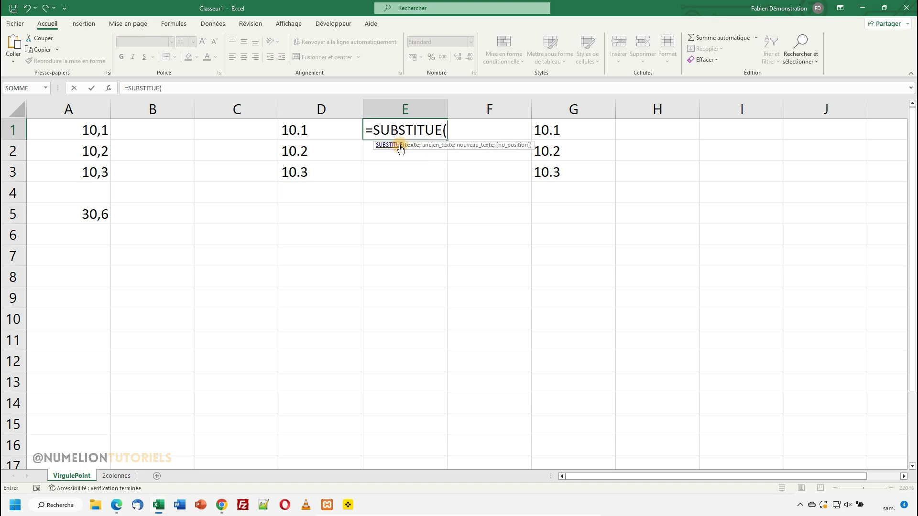
left_click(314, 128)
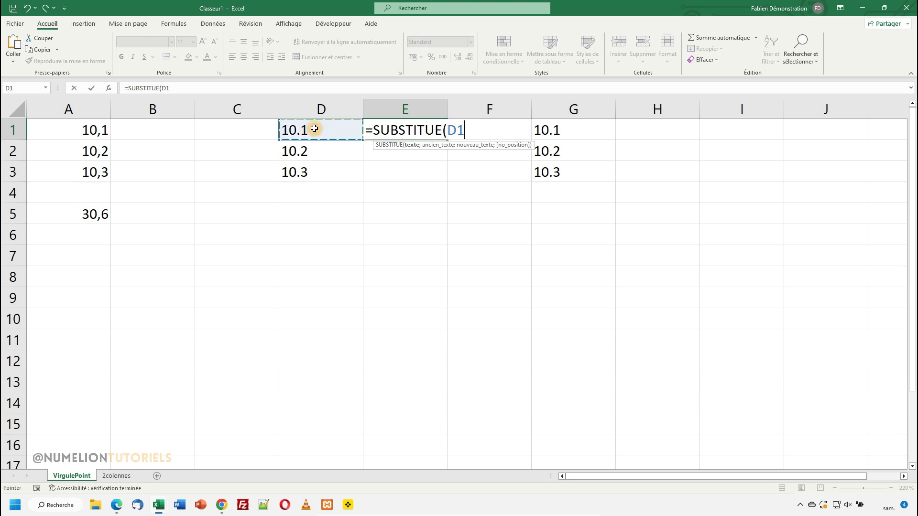
- Complete the E1 formula with "." as the old text and "," as the new text, and fill it down to E3
type(";")
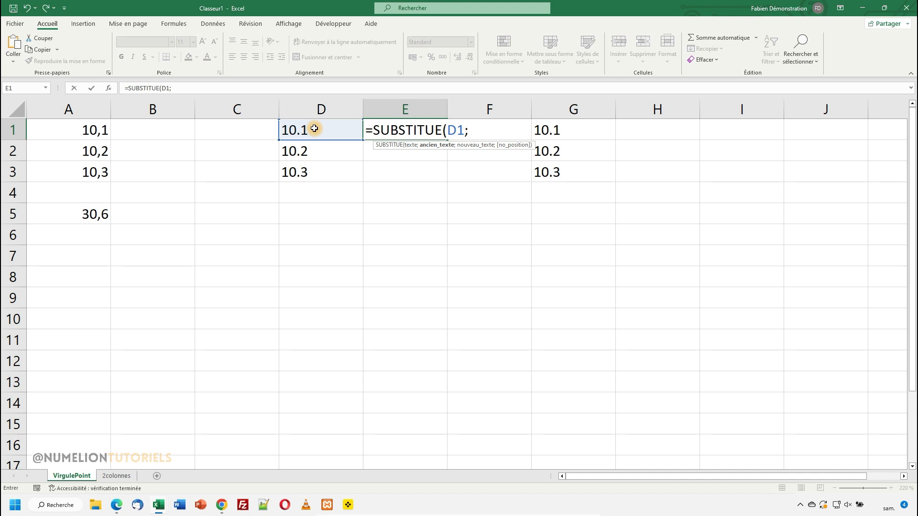
type("\"\"")
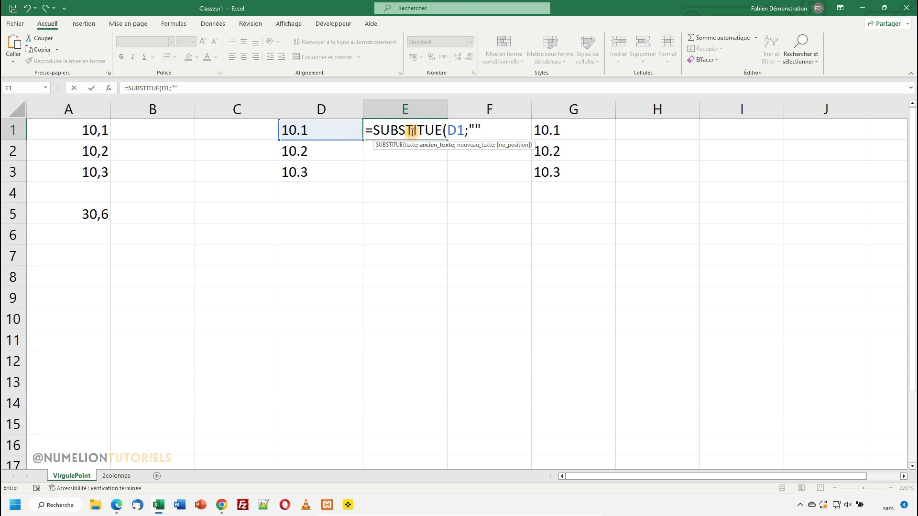
left_click(475, 130)
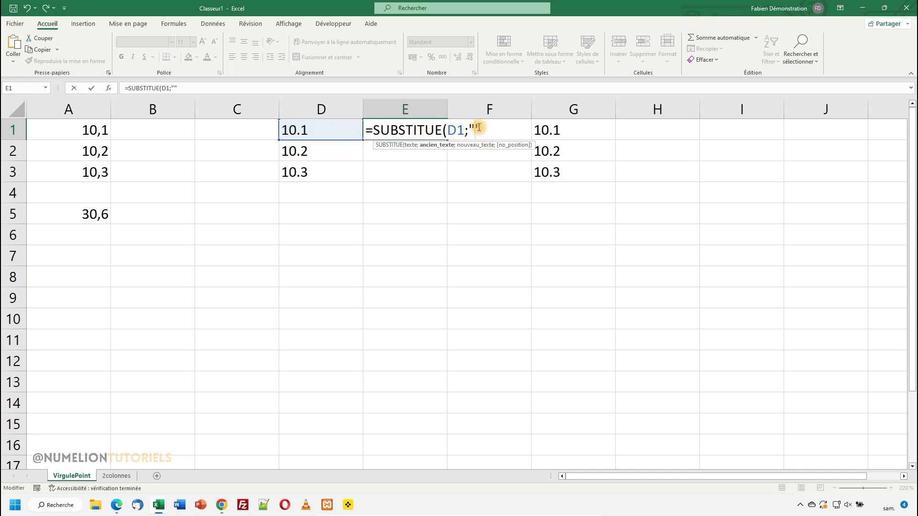
type(".")
left_click(492, 130)
type(";")
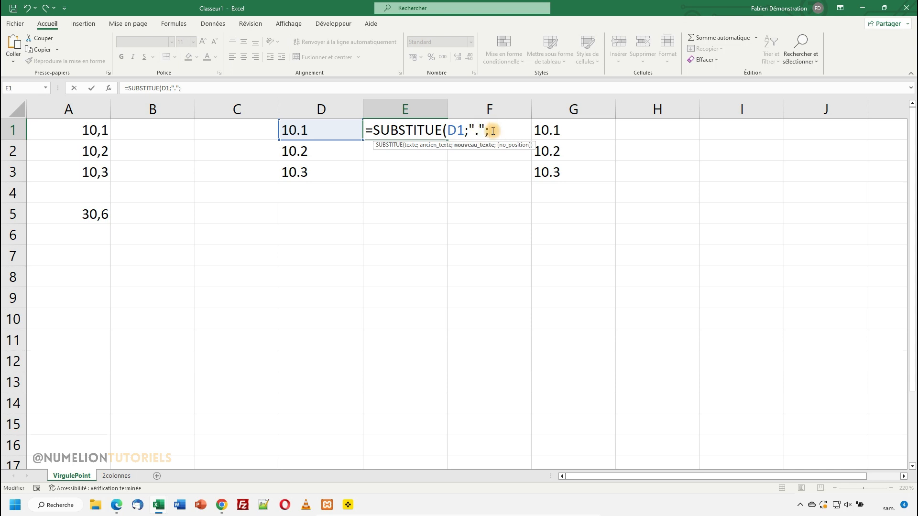
type("\".\";\",")
left_click(524, 130)
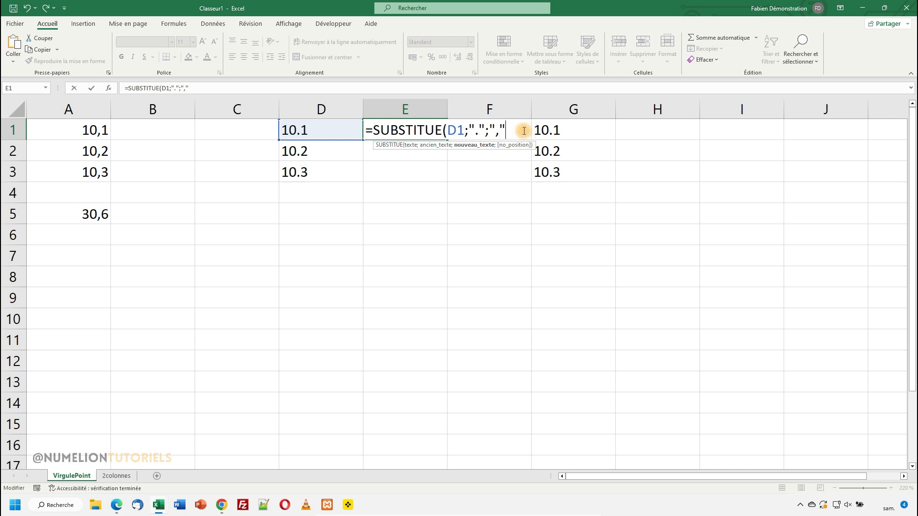
type(")")
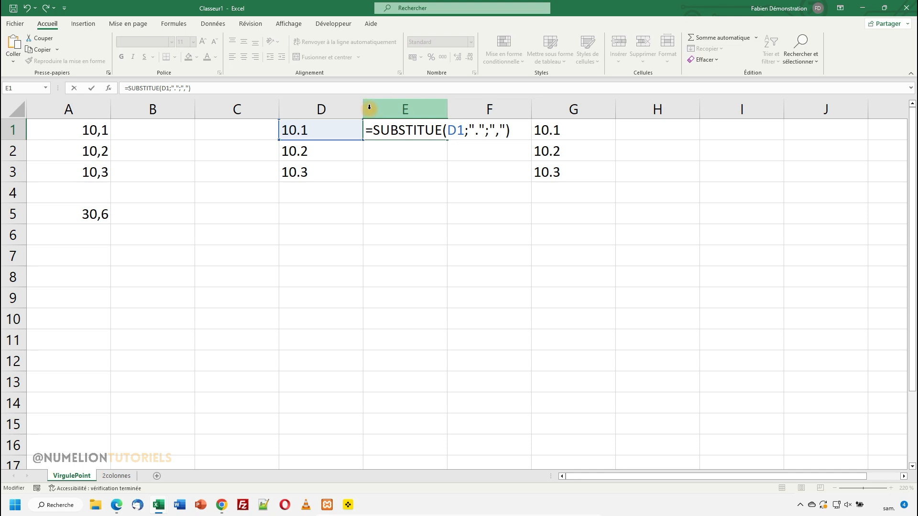
key("Return")
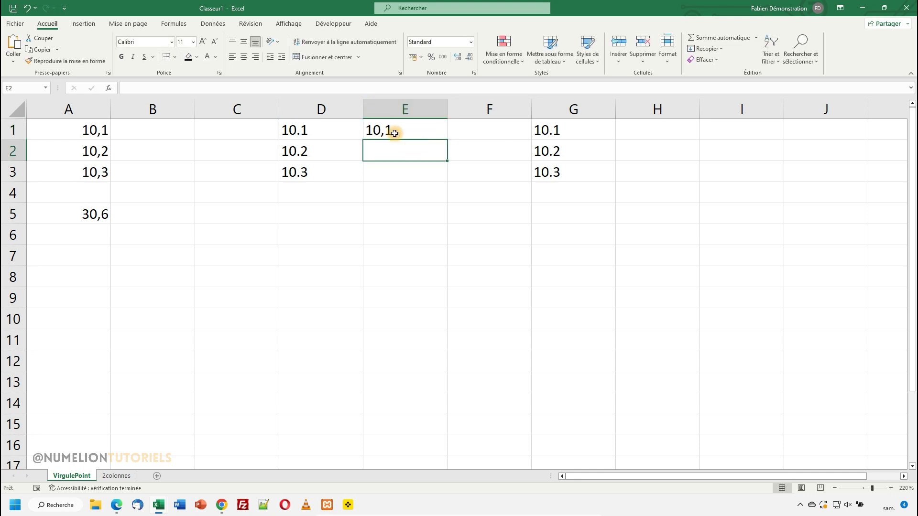
left_click(394, 134)
left_click_drag(444, 143, 437, 171)
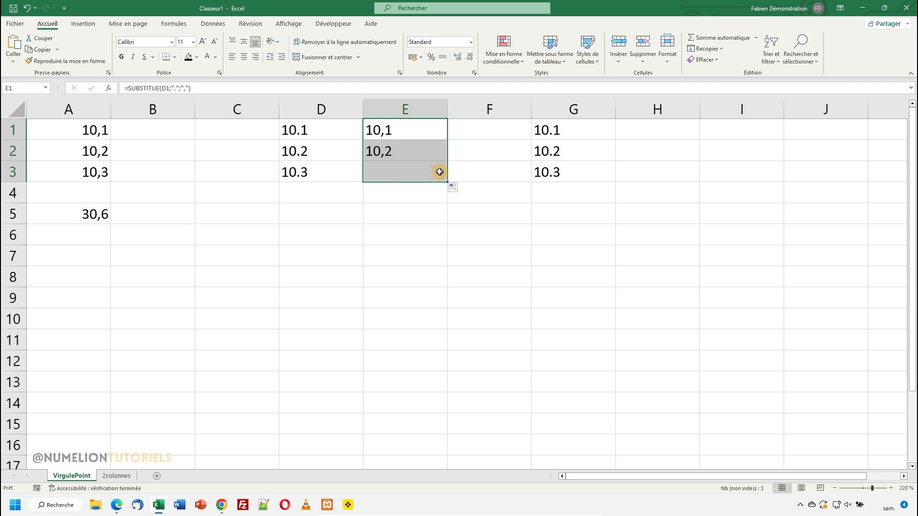
- Insert a function in H1 by searching for "remplacer" and choosing SUBSTITUE
left_click(633, 132)
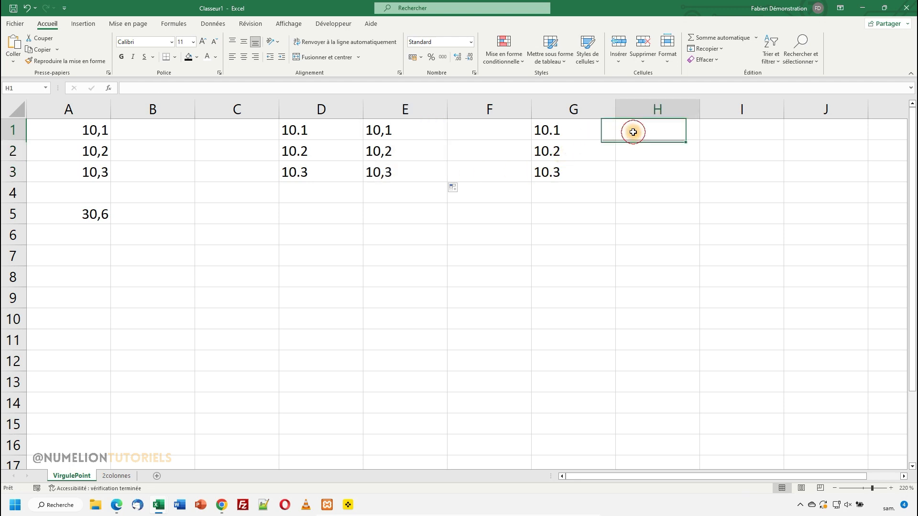
left_click(110, 90)
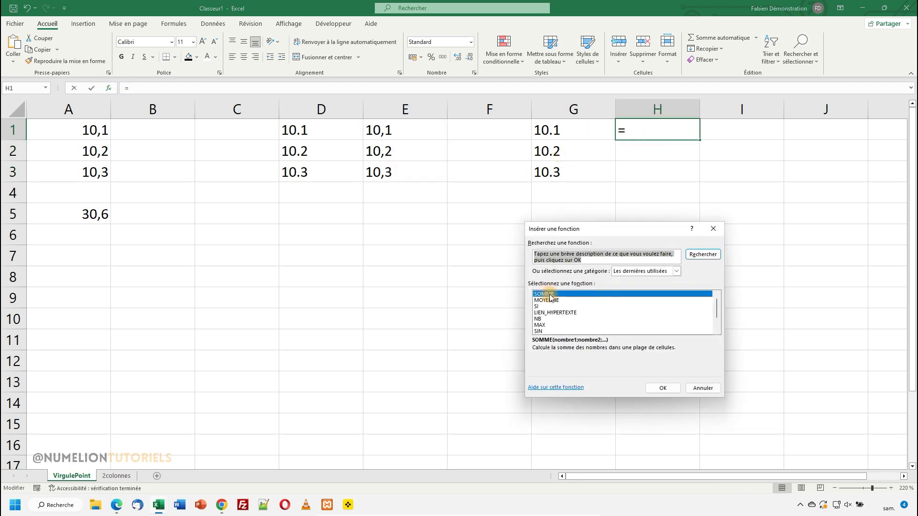
left_click(584, 260)
left_click_drag(584, 259, 510, 244)
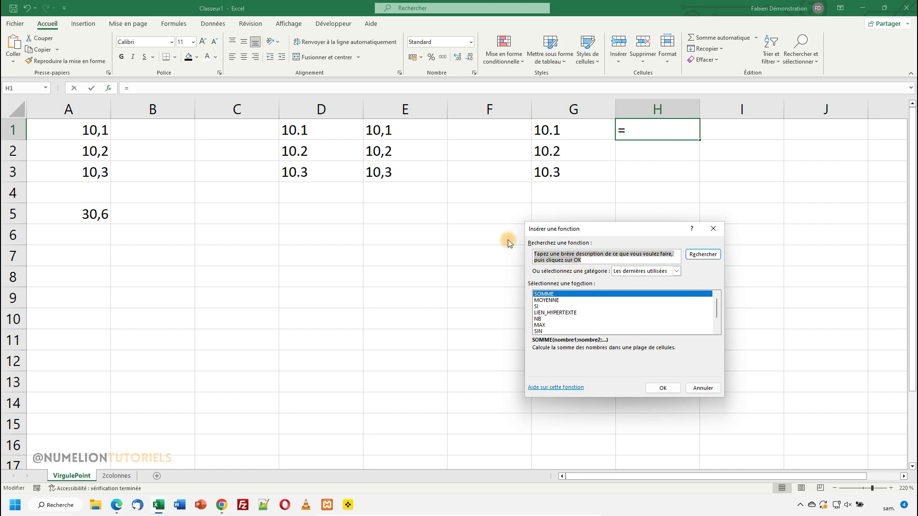
type("remplacder")
key("Left")
key("Left")
key("BackSpace")
key("Return")
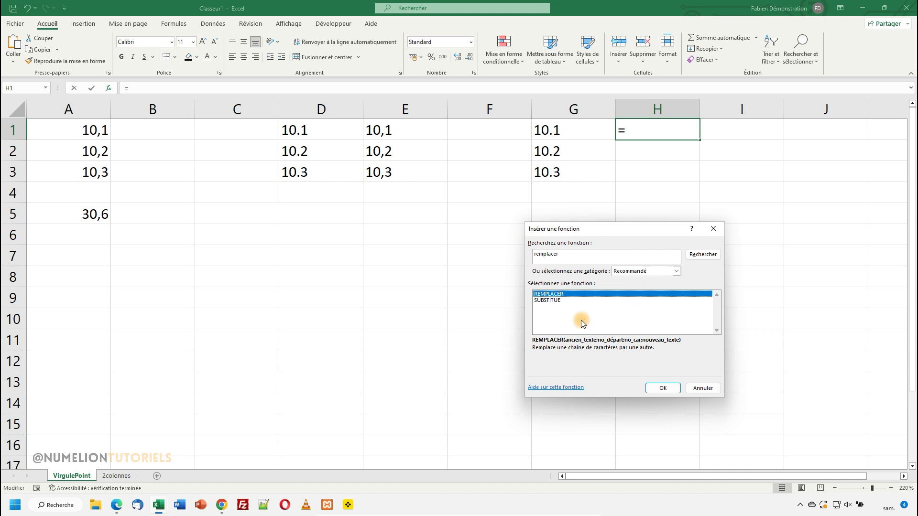
left_click(547, 300)
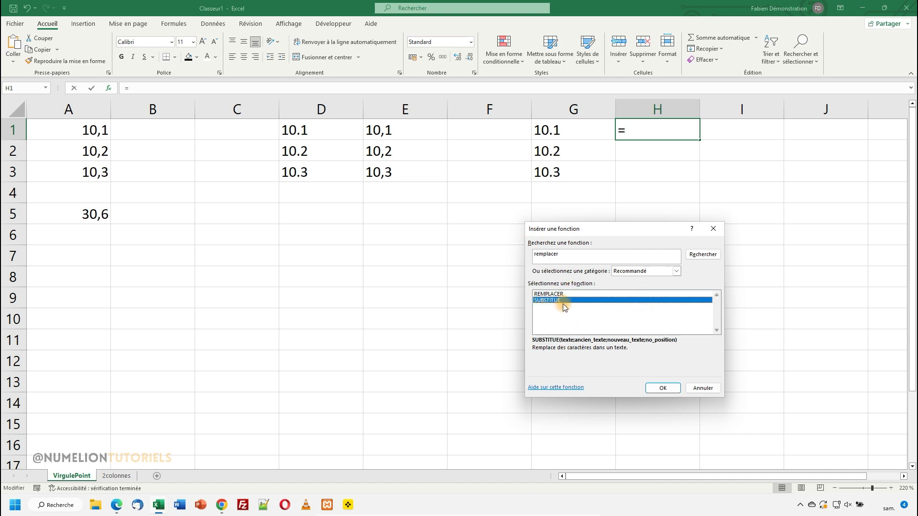
left_click(662, 387)
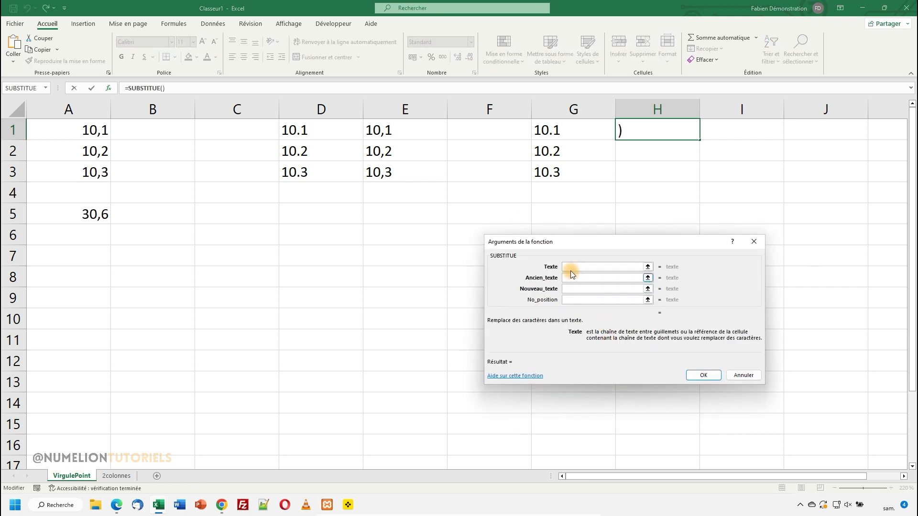
- Set the function arguments to G1 as Texte, "." as Ancien_texte and "," as Nouveau_texte, and confirm the formula
left_click(552, 133)
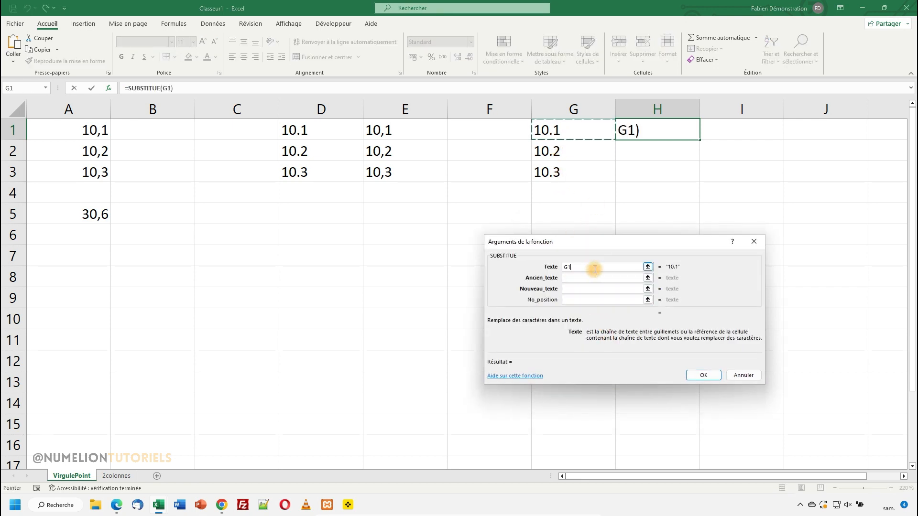
left_click(568, 278)
type(".")
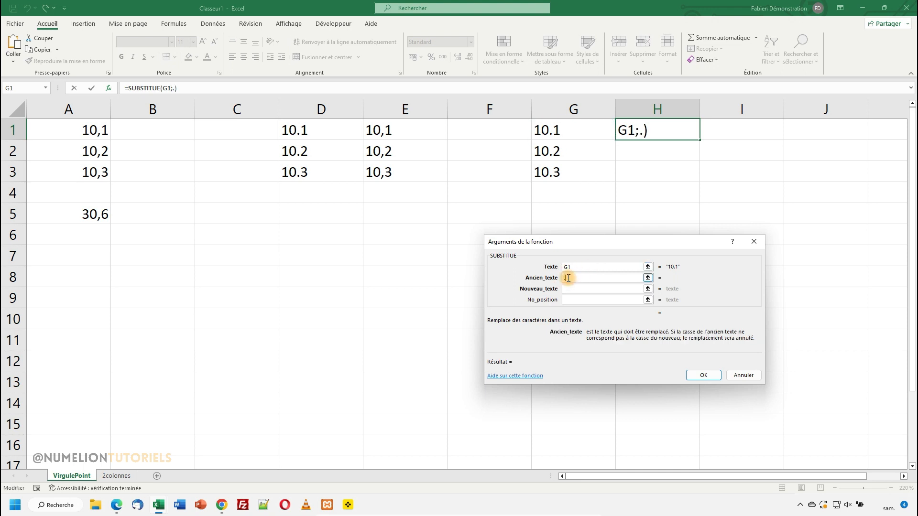
left_click(571, 290)
type(",")
left_click(568, 300)
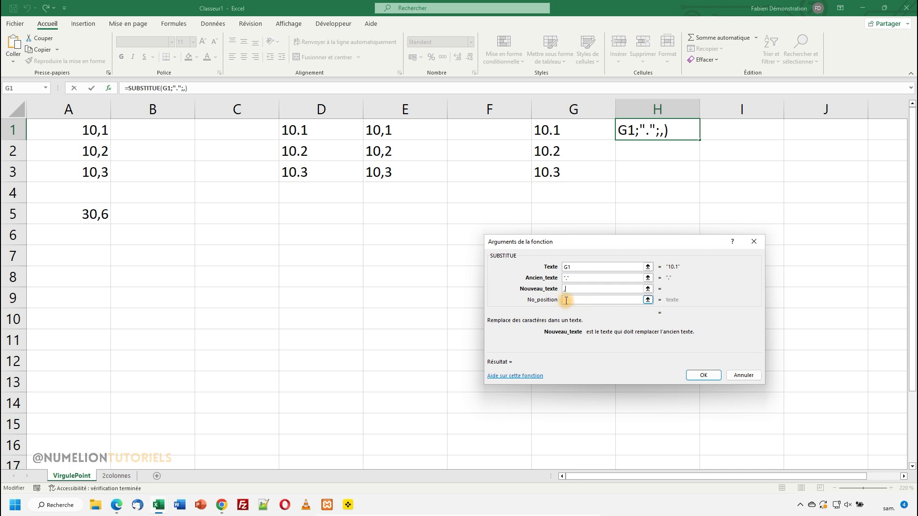
left_click(693, 376)
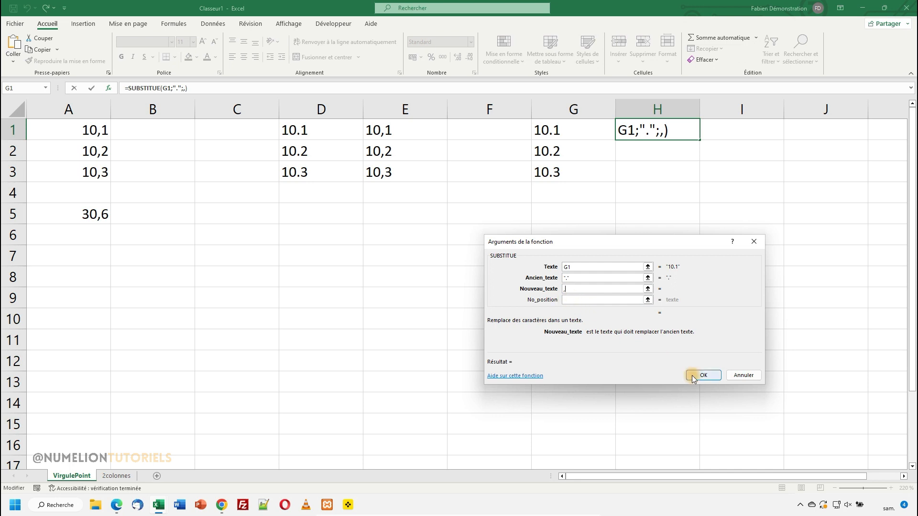
left_click(692, 377)
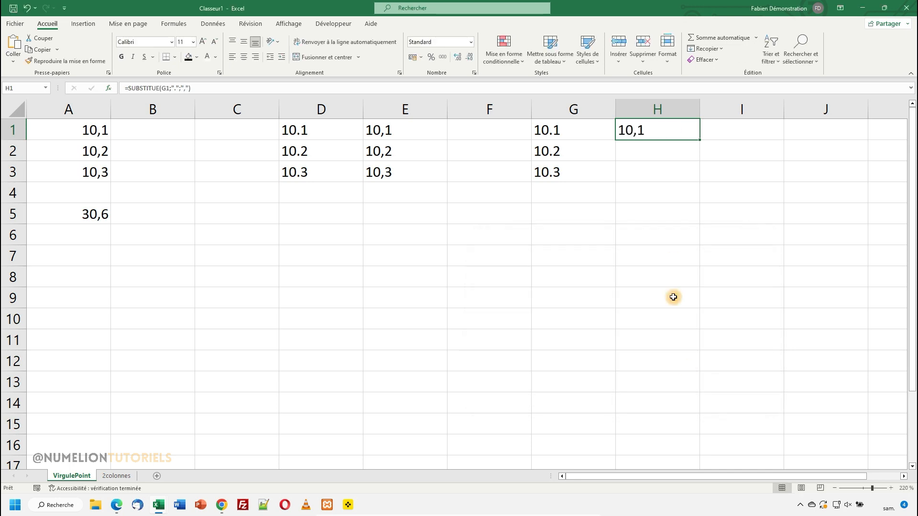
- Fill the SUBSTITUE formula from H1 down to H3
left_click_drag(698, 137, 691, 178)
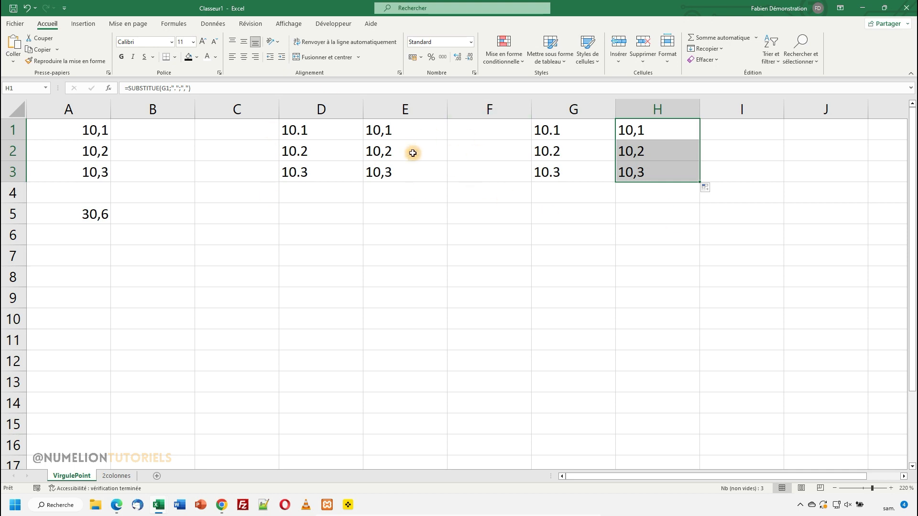
- Enter a SOMME formula in E5 that totals the range E1 to E3
left_click(354, 213)
left_click(382, 207)
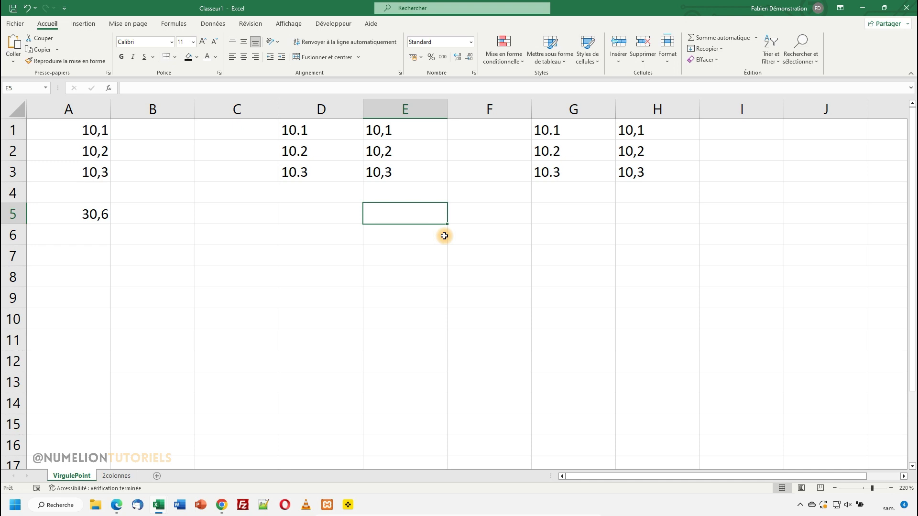
type("=somme")
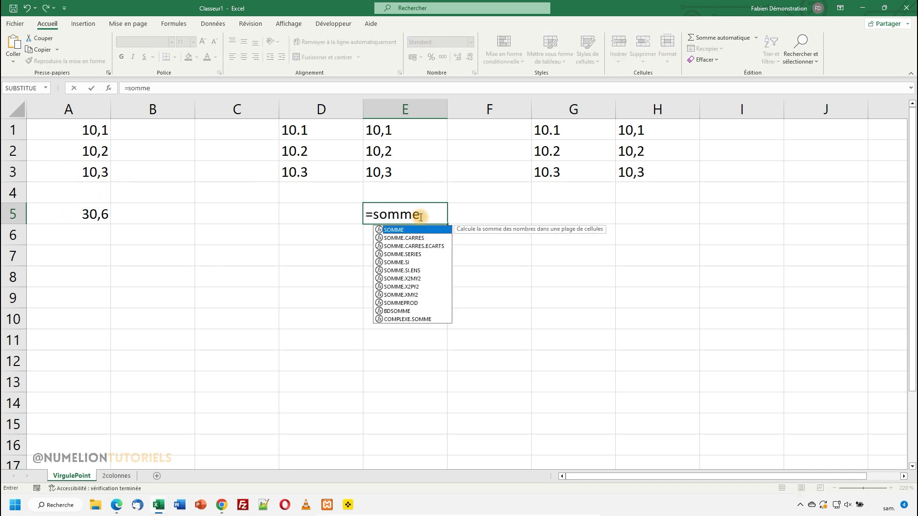
type("(")
left_click_drag(379, 129, 387, 178)
left_click(445, 214)
key("Return")
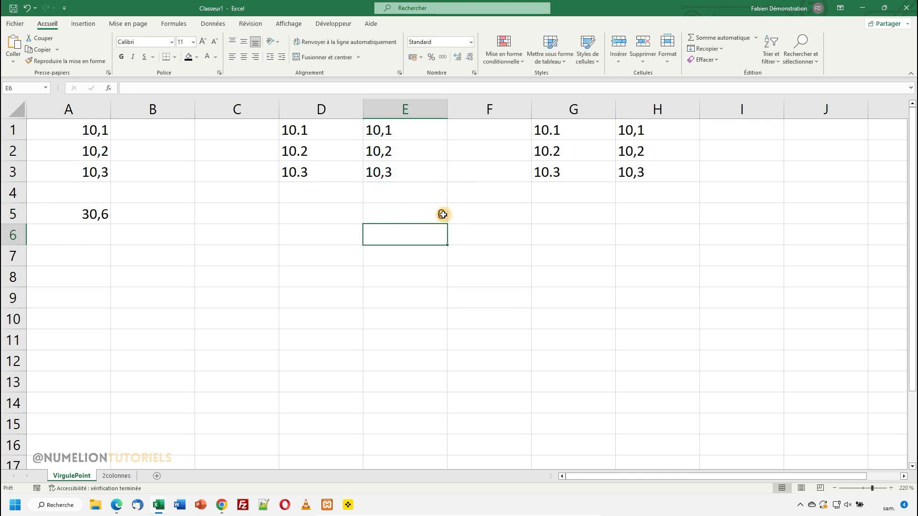
key("Return")
- Wrap the E1 formula in the CNUM function so it reads =CNUM(SUBSTITUE(D1;".";","))
left_click(391, 127)
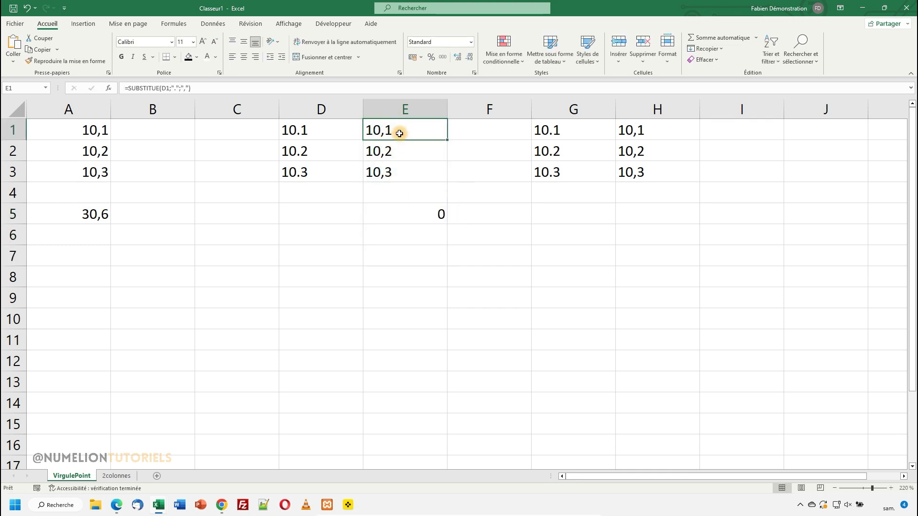
left_click(129, 88)
type("CNUM")
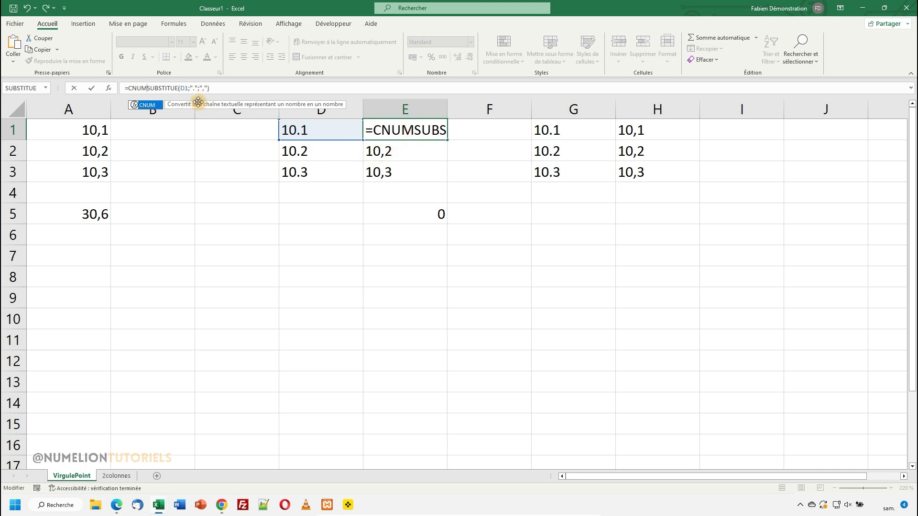
type("(")
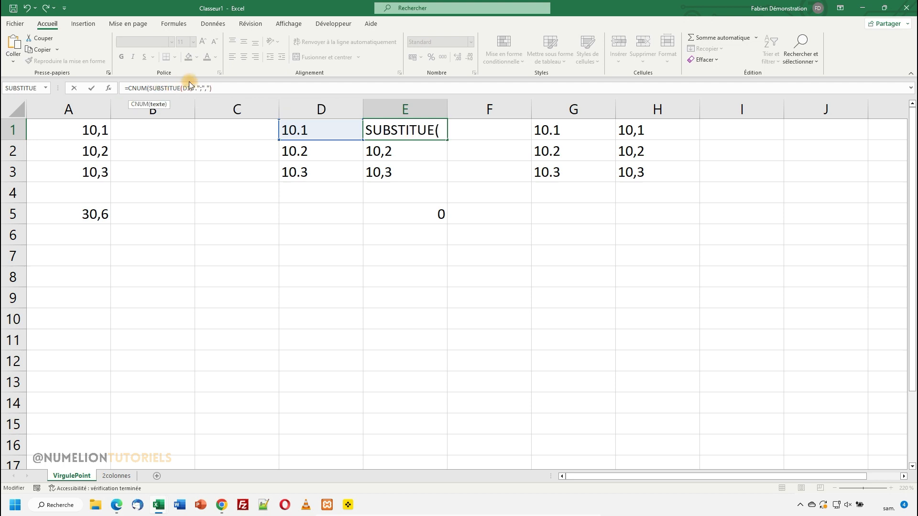
left_click(218, 89)
type(")")
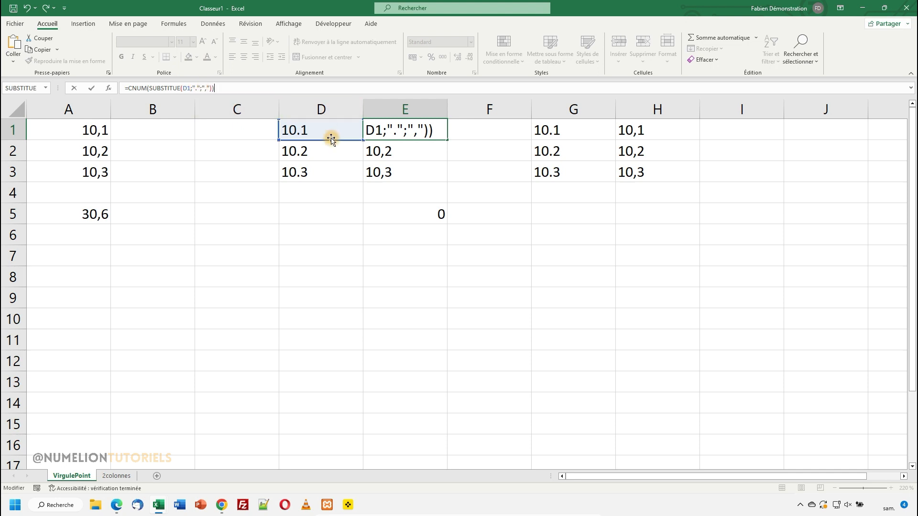
key("Return")
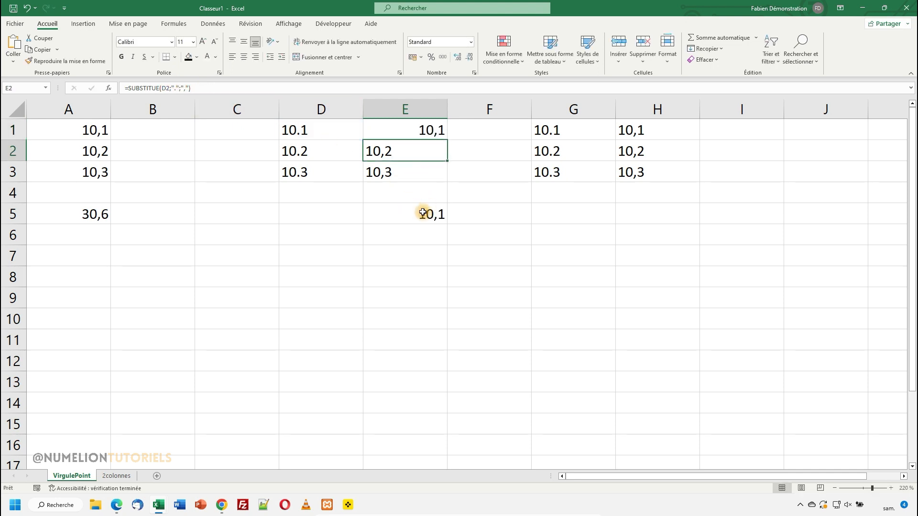
- Fill the CNUM formula from E1 down to E3
left_click(416, 125)
left_click_drag(447, 139, 444, 182)
left_click(508, 301)
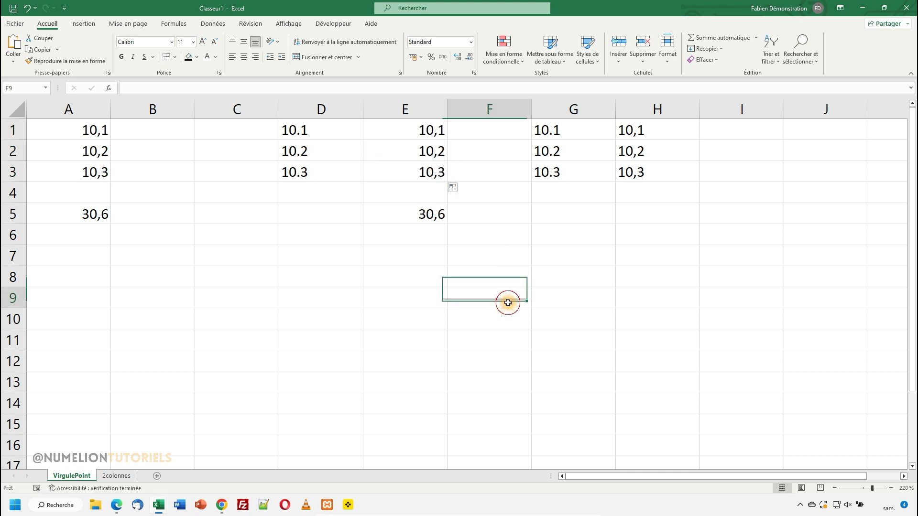